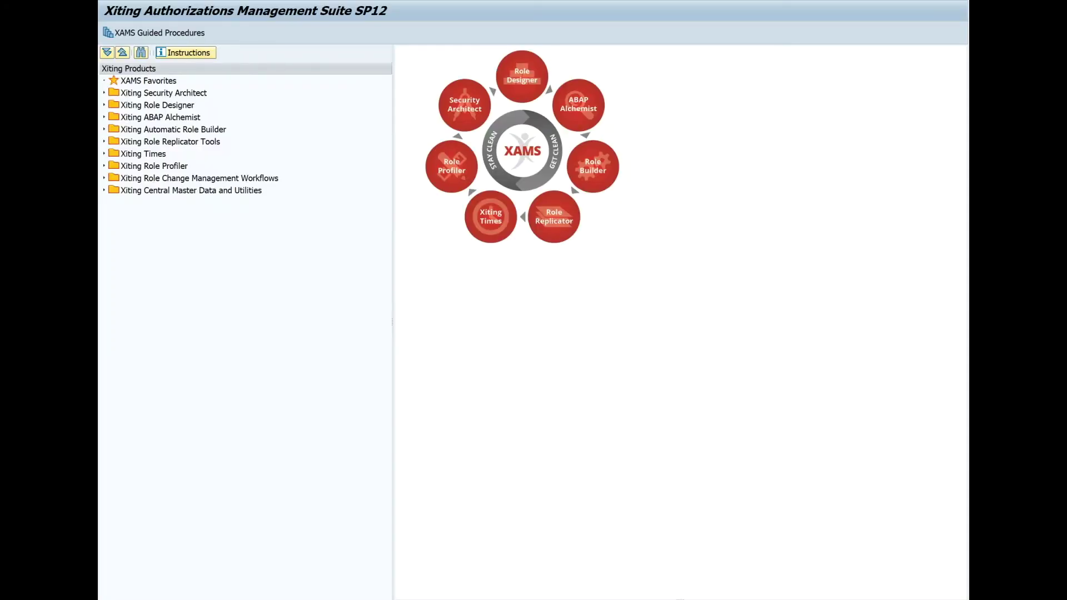
From Xiting Times additional tools, start a multi-mode SUDO mass user request for ZJPPTSDIAG.
left_click(104, 153)
left_click(112, 216)
double_click(143, 228)
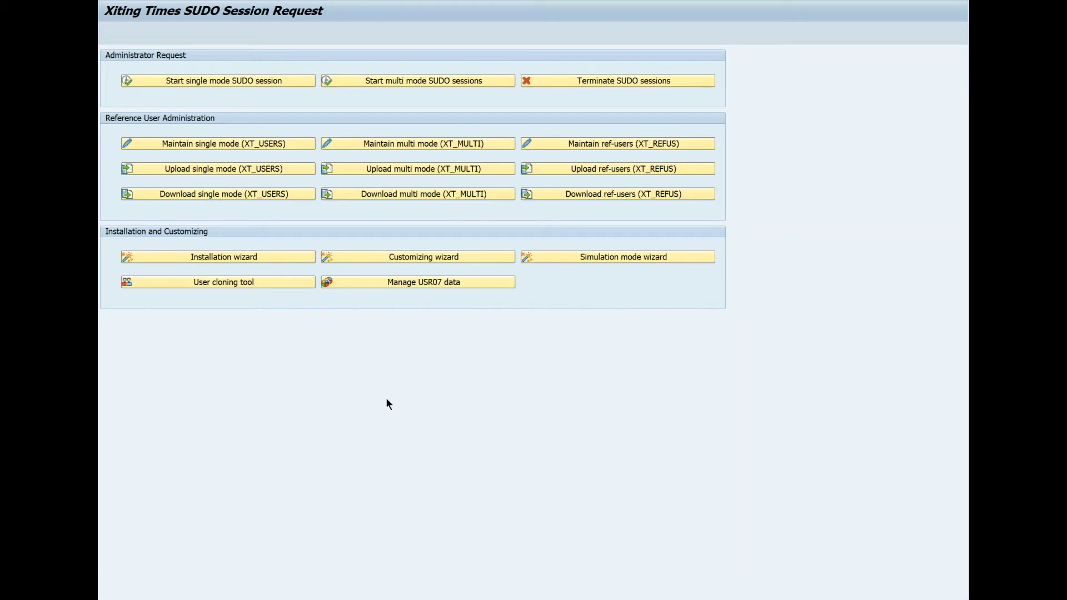
left_click(437, 86)
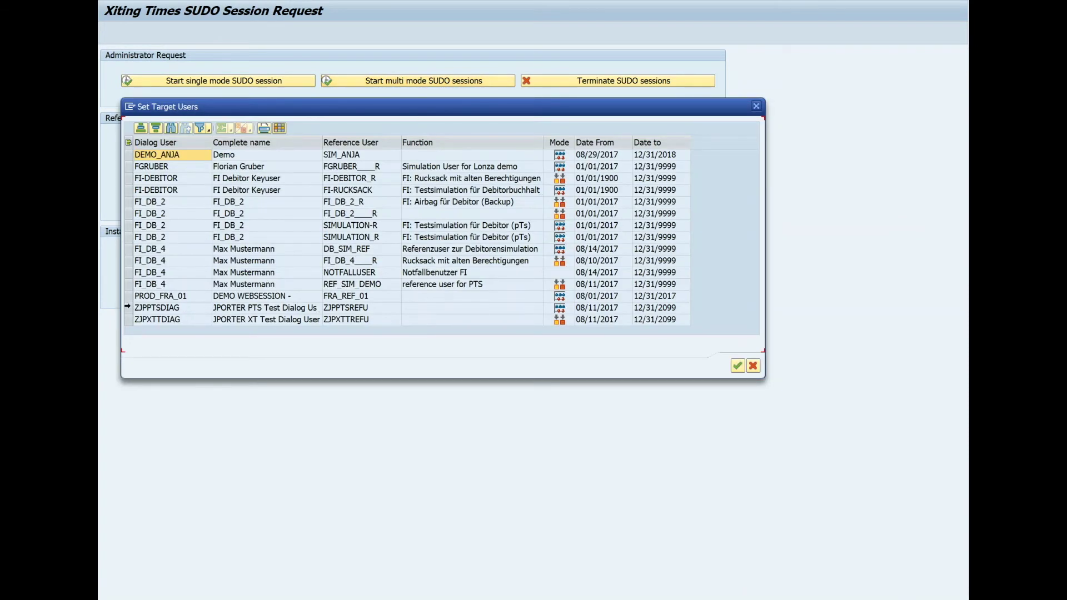
left_click(128, 308)
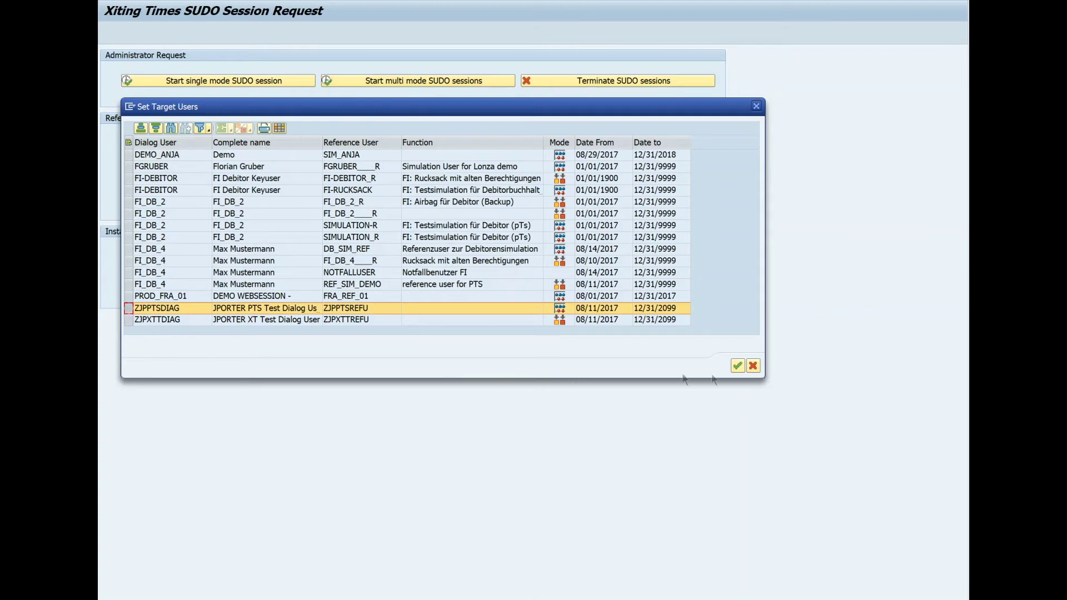
left_click(738, 365)
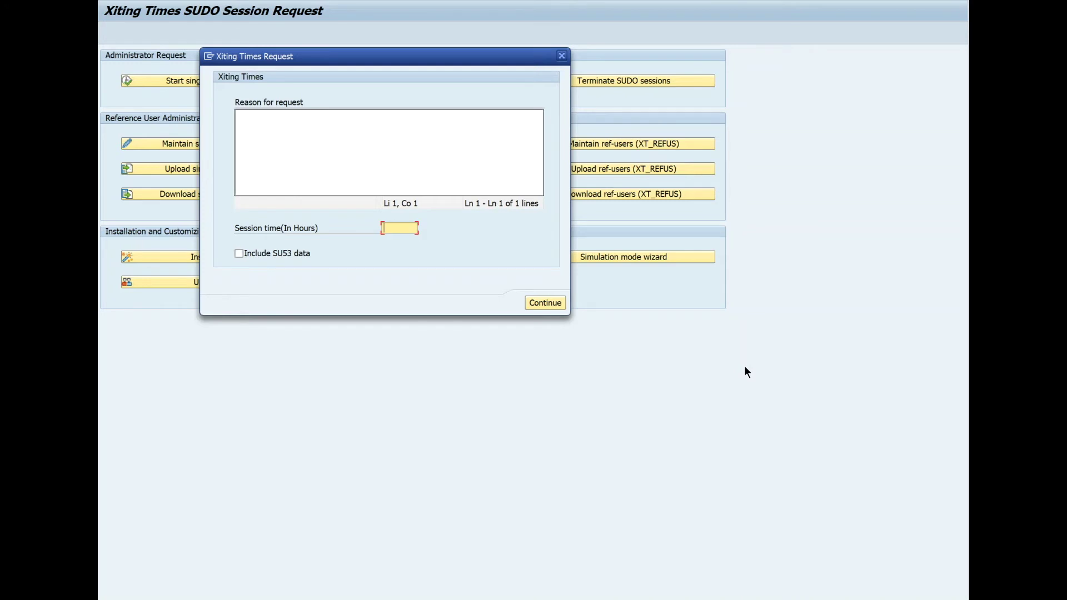
Submit the SUDO request with reason 'PTS Test' and a session time, then confirm the message log.
left_click(355, 153)
type("PTS Test")
left_click(396, 228)
left_click(542, 302)
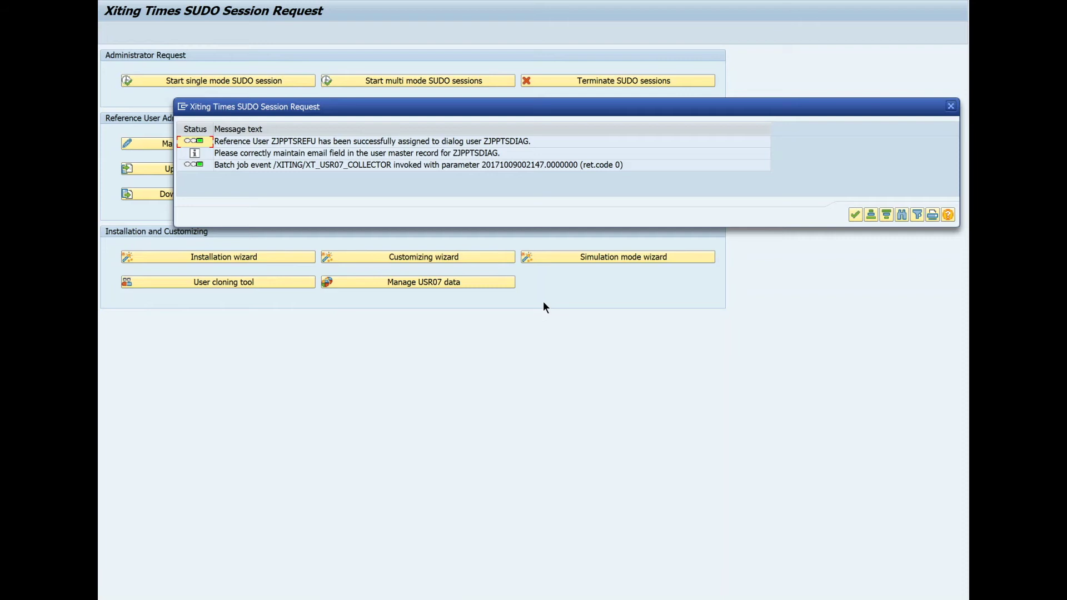
left_click(855, 214)
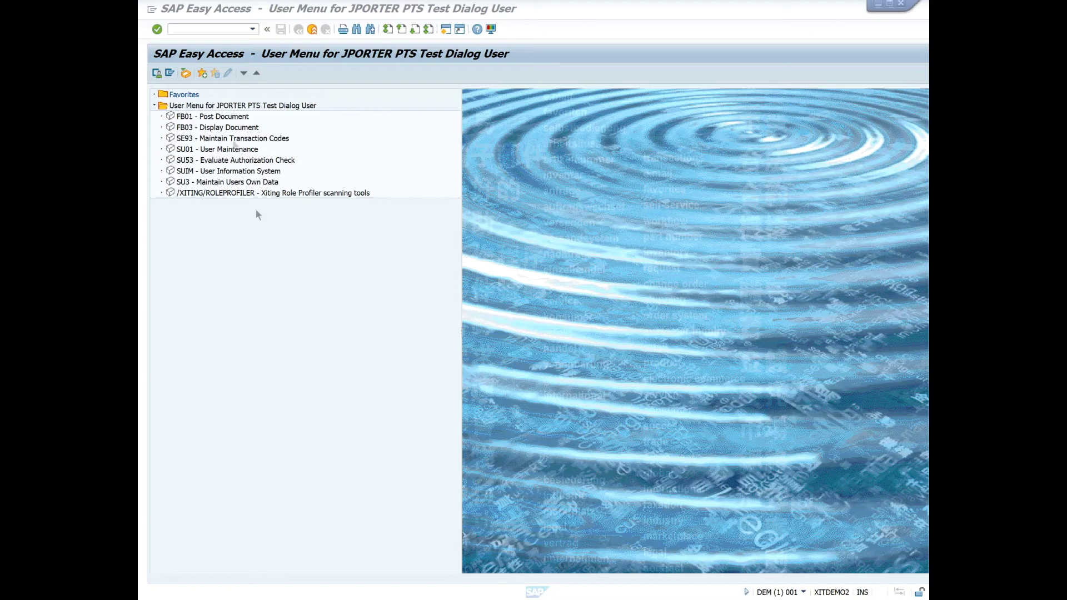
As the test user, run FB01 and FB50, then display SU01's details in SE93.
left_click(229, 32)
type("fb01")
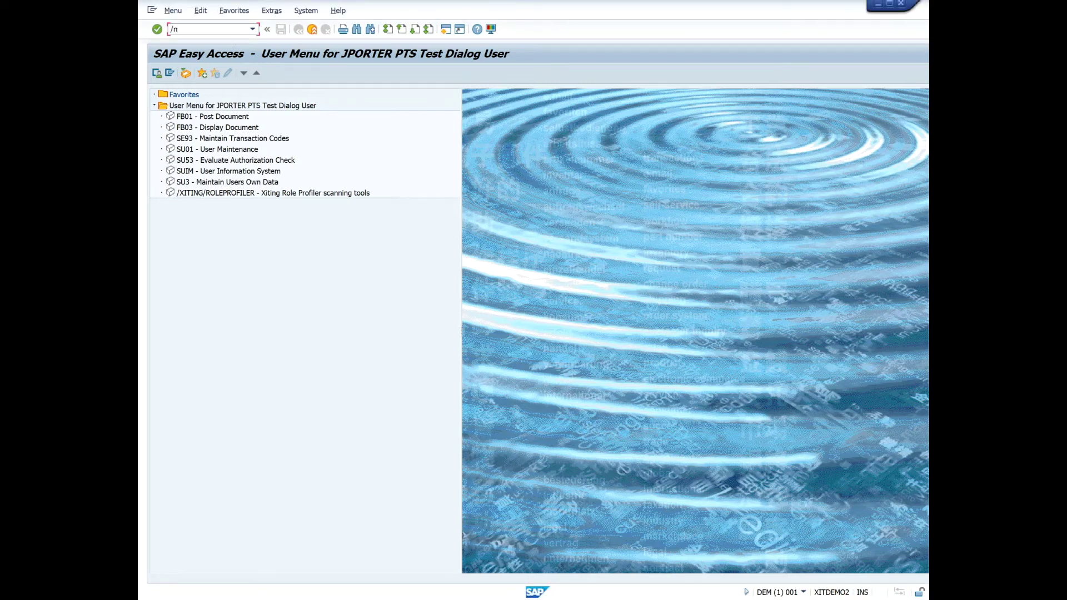
key("Return")
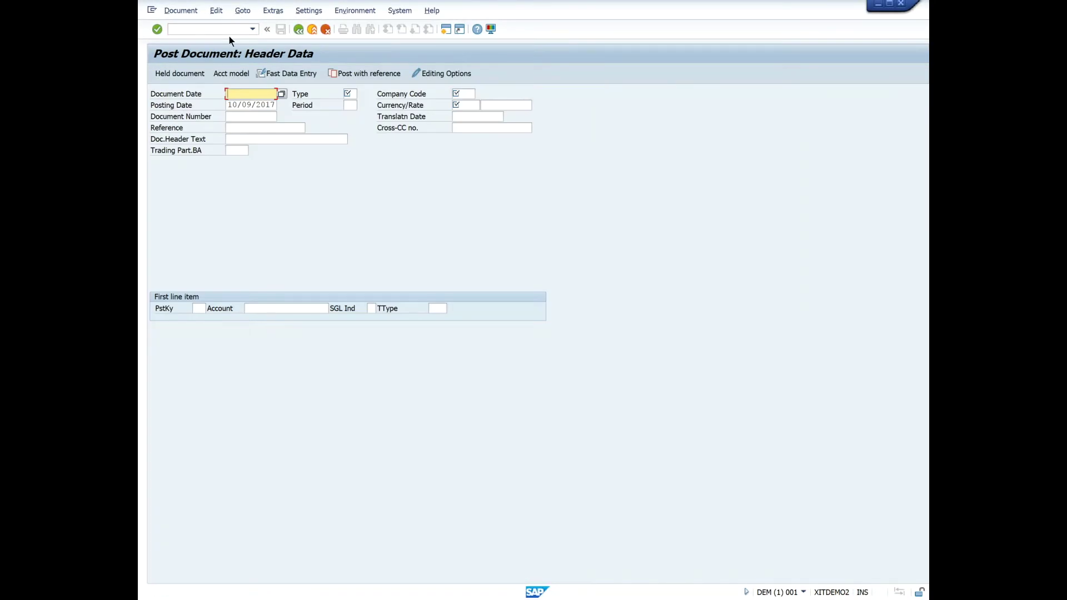
left_click(227, 30)
type("/nfb50")
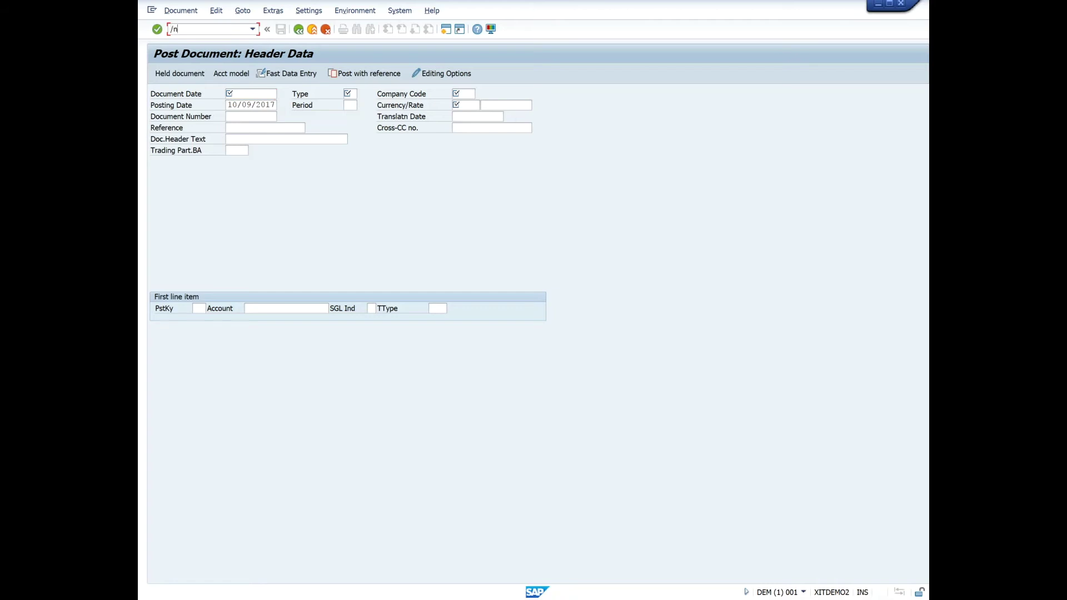
key("Return")
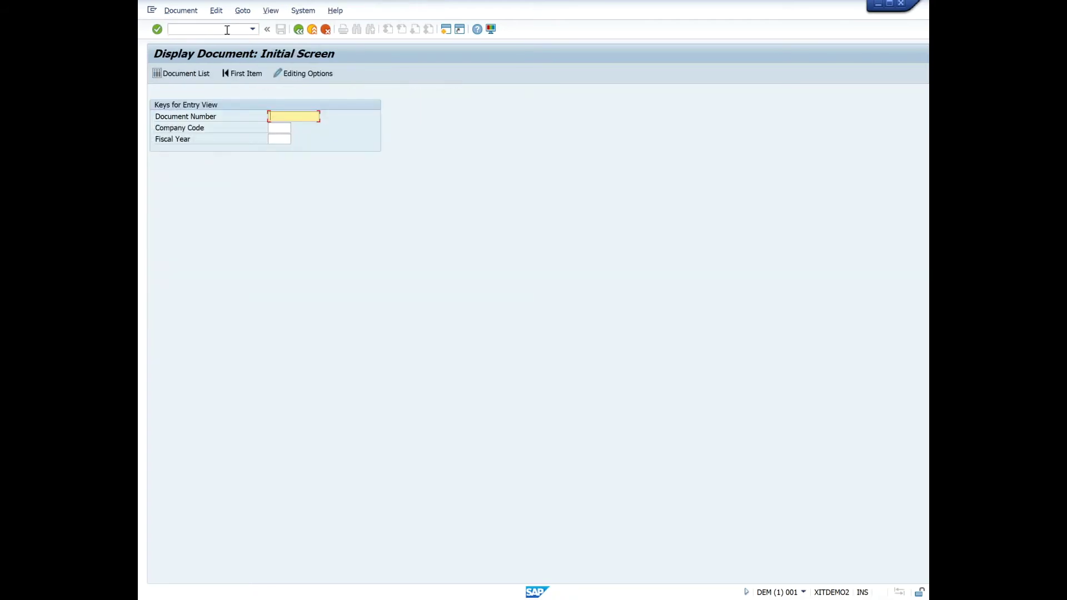
left_click(227, 29)
type("/nse93")
key("Return")
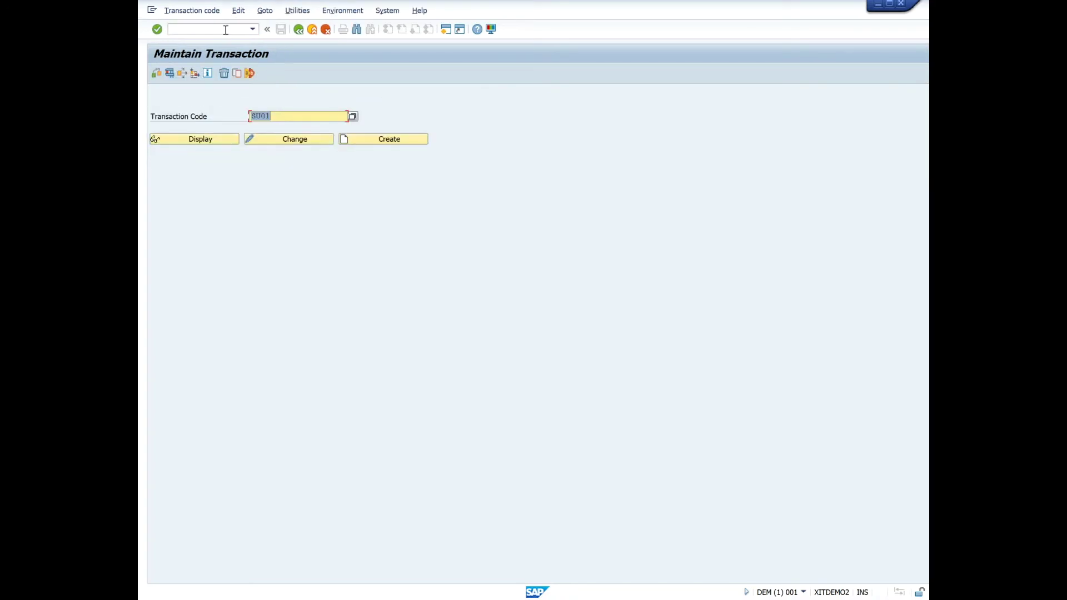
left_click(218, 142)
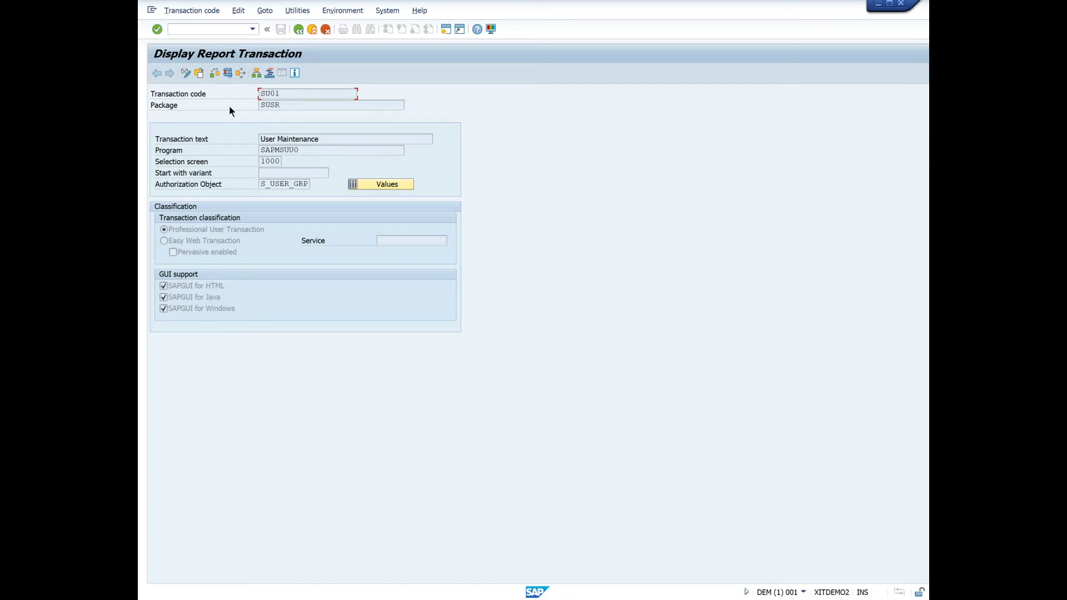
Return to the Easy Access menu with /n and attempt transaction MM01.
left_click(201, 29)
type("/nm")
key("Return")
type("/nmm01")
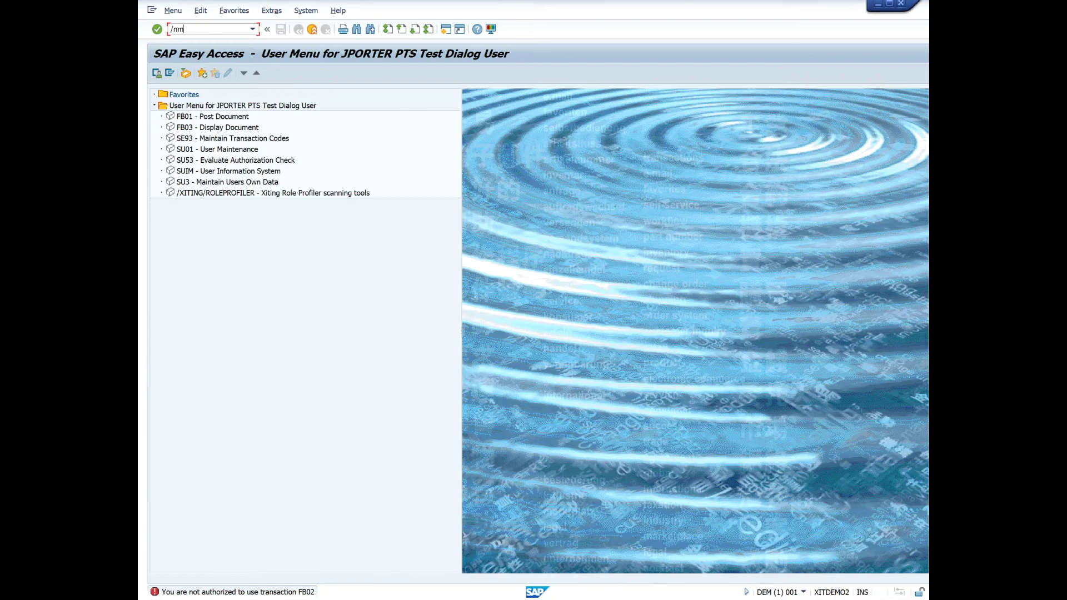
key("Return")
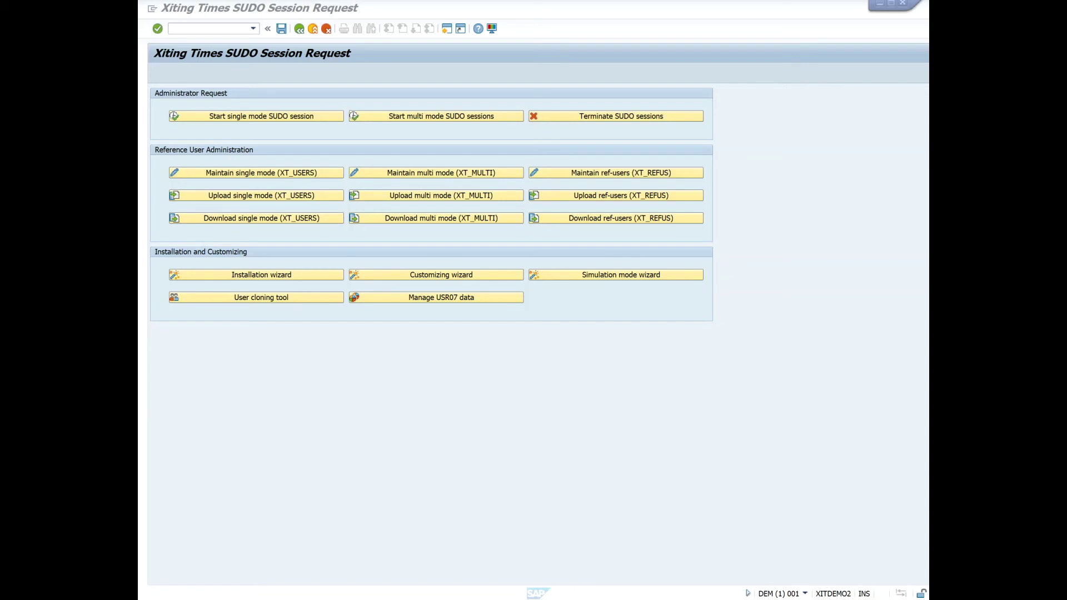
Terminate ZJPPTSDIAG's SUDO session with reason 'PTS Session Complete' and close the message log.
left_click(627, 118)
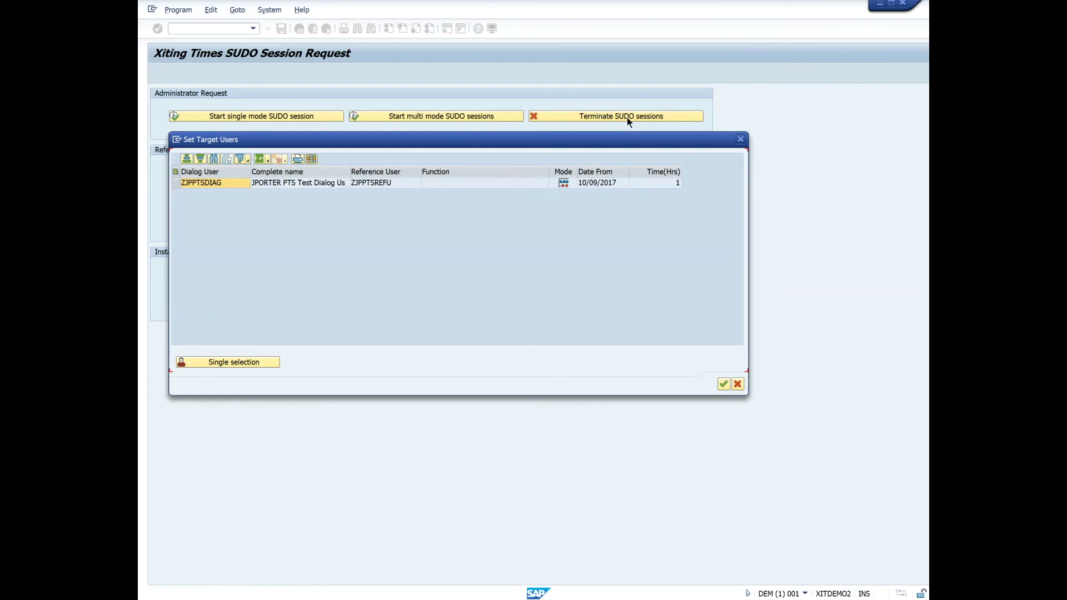
left_click(175, 183)
left_click(723, 384)
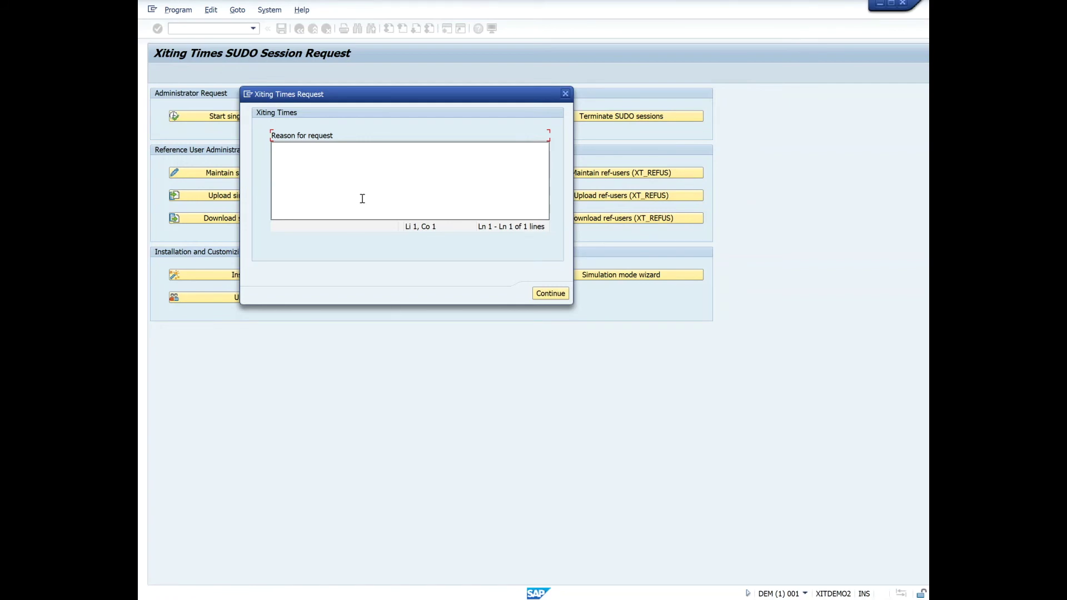
left_click(367, 168)
type("PTS Session Complete")
left_click(550, 293)
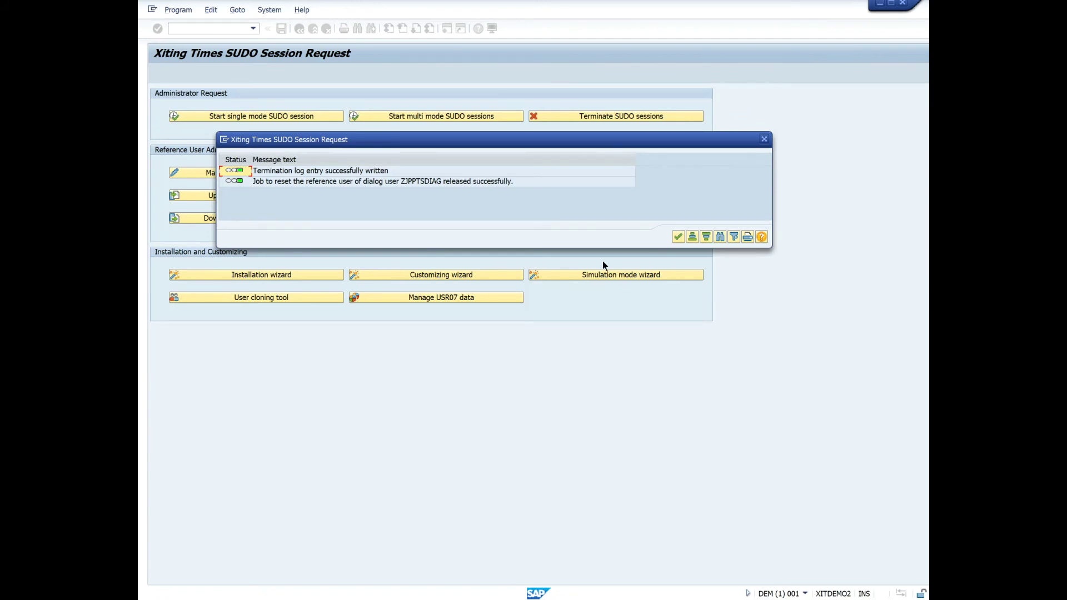
left_click(678, 238)
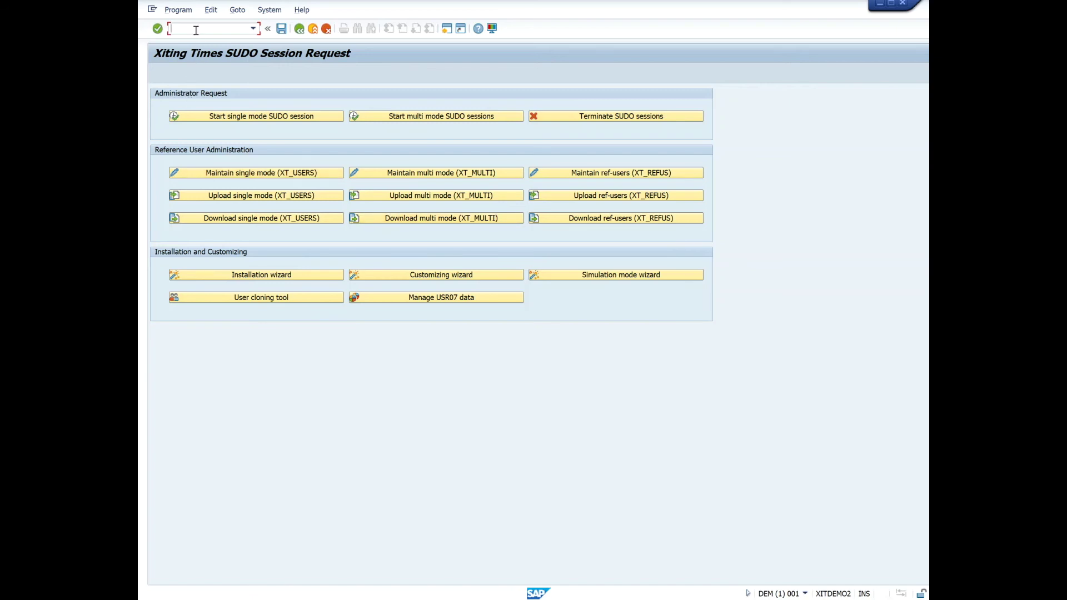
Go to SUIM and start the Xiting Automatic Role Builder analysis engine.
type("/nsuim")
key("Return")
left_click(153, 160)
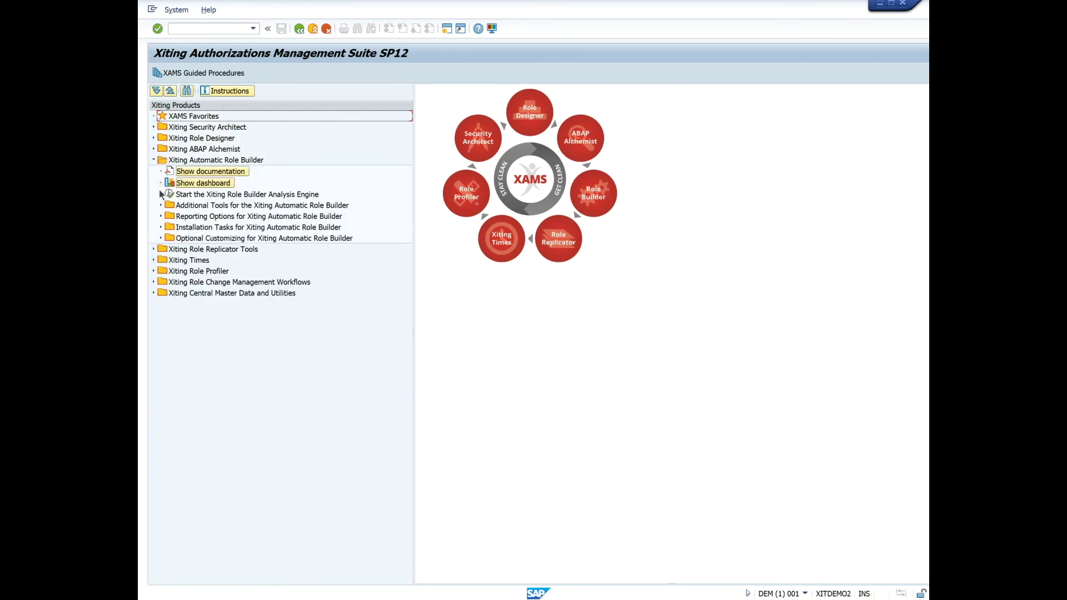
double_click(172, 195)
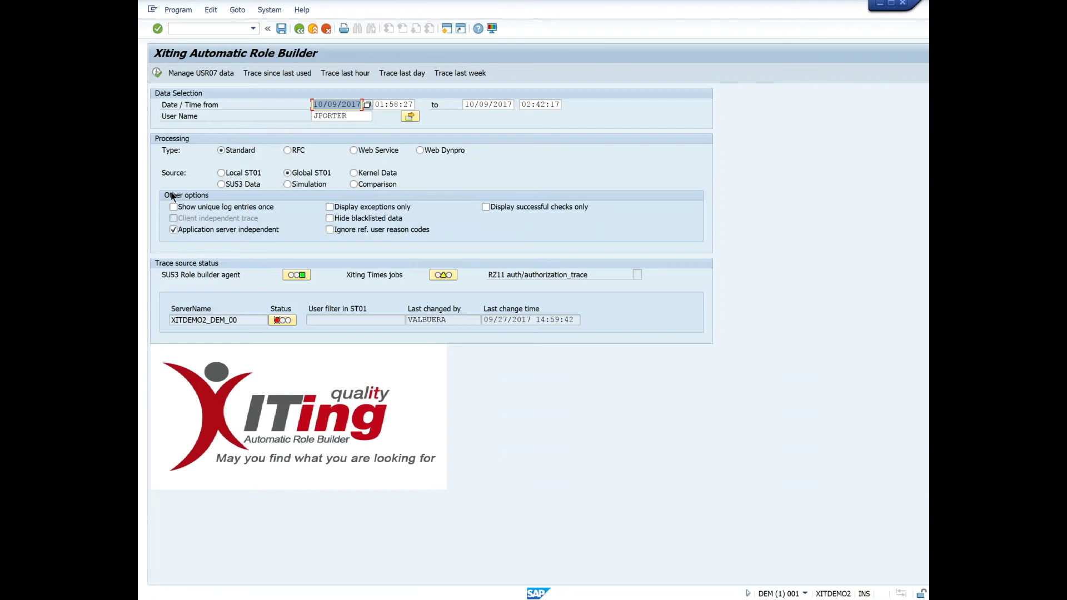
Run a last-hour trace for user zjpptsdiag using the Simulation data source.
left_click(348, 77)
left_click_drag(352, 117, 306, 115)
type("zjpptsdiag")
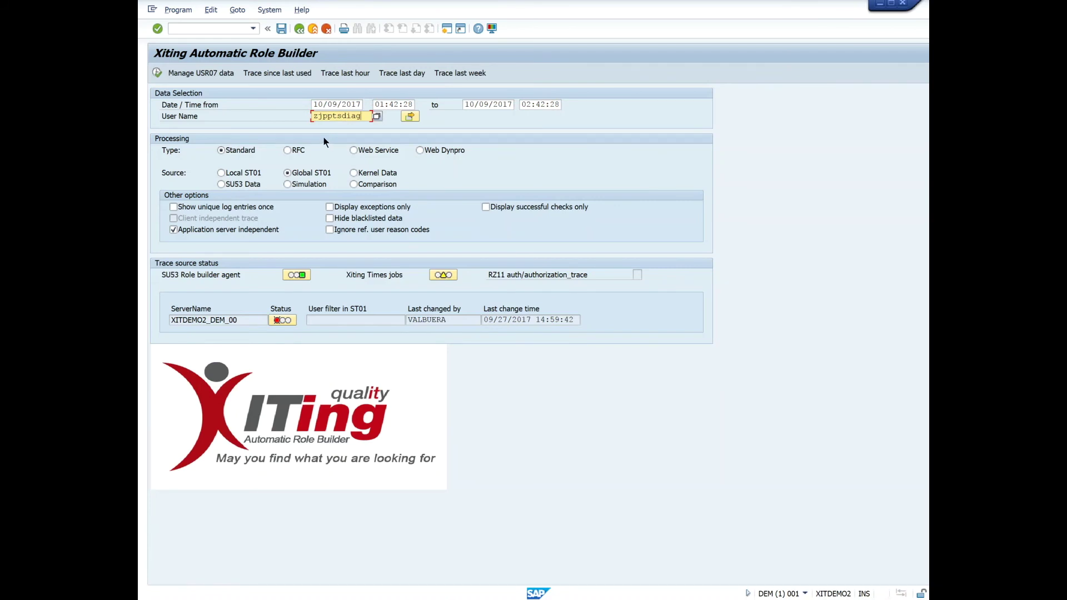
left_click(301, 187)
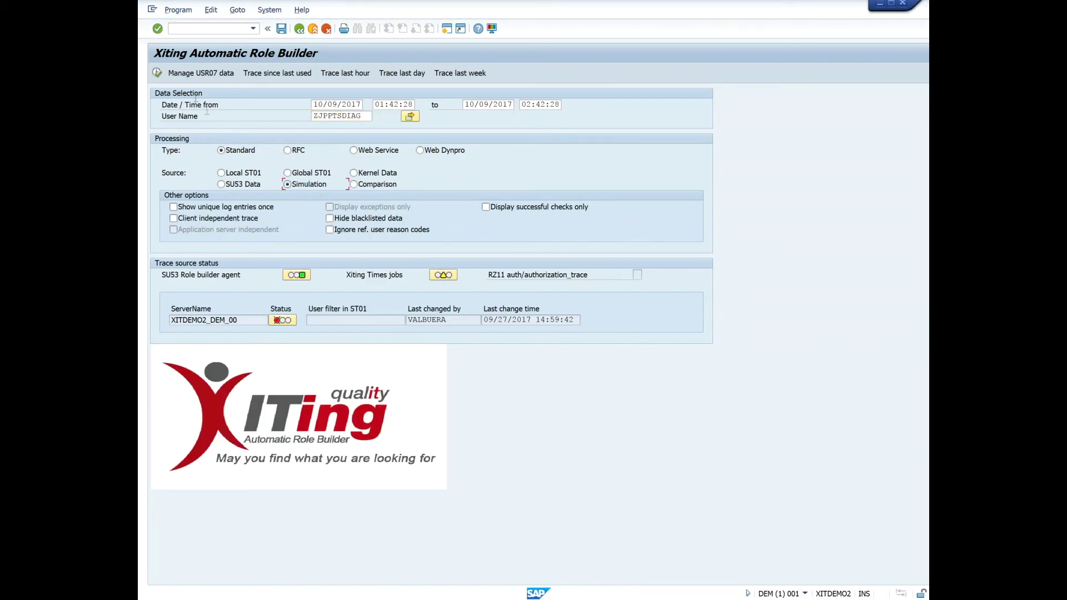
left_click(155, 74)
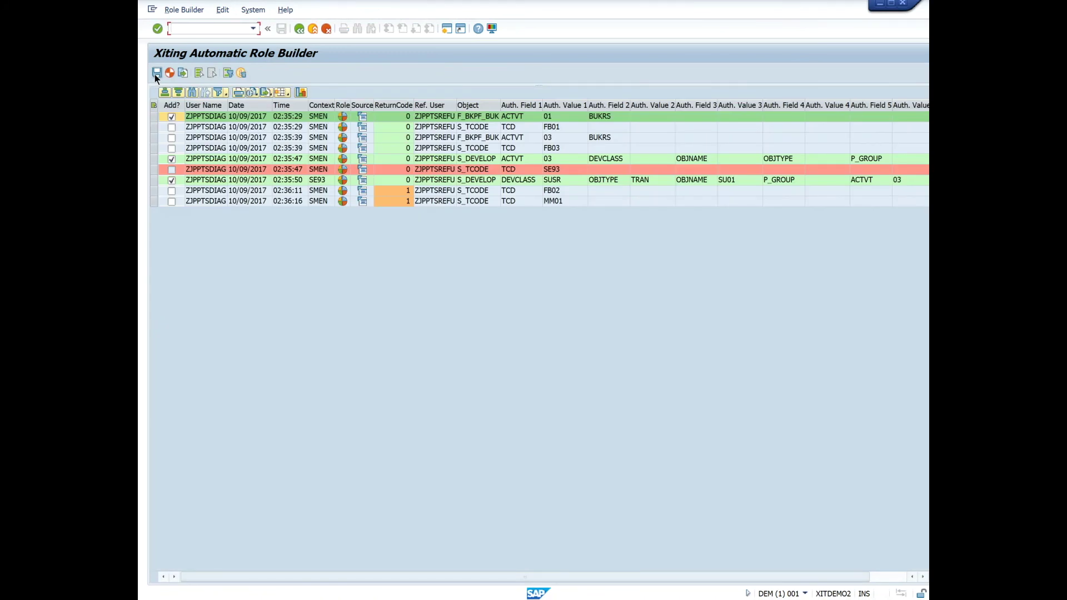
left_click(156, 73)
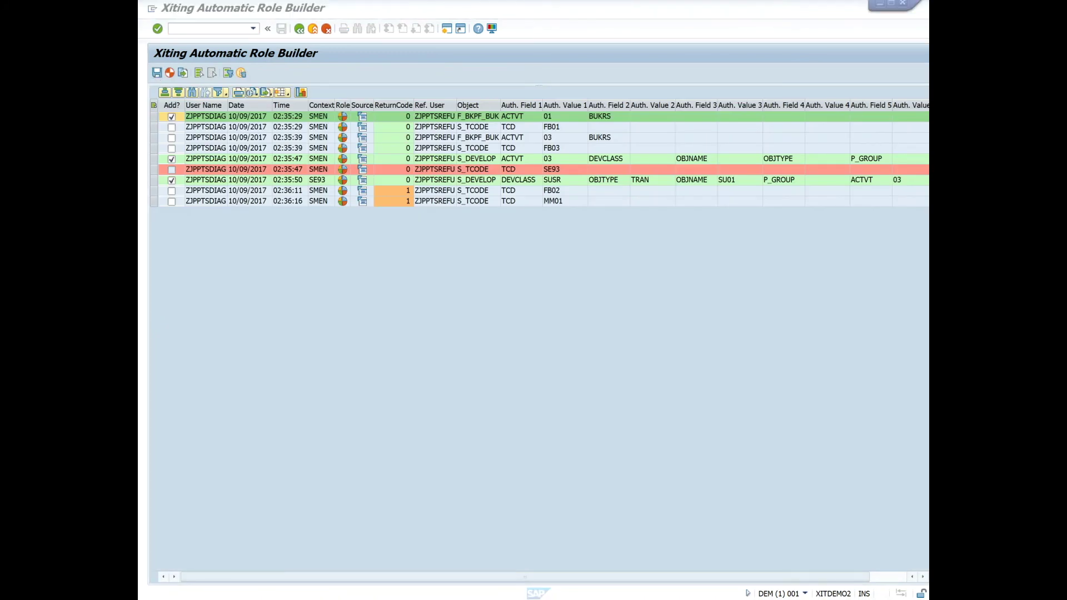